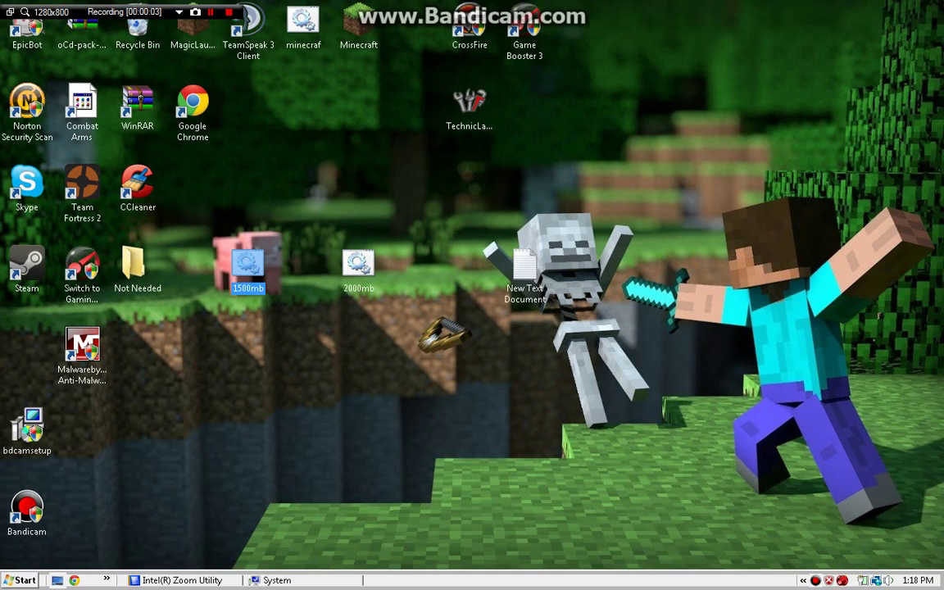
# Run a memory launcher file, dismiss the Java error, and check the Computer's system properties
pyautogui.press('Return')
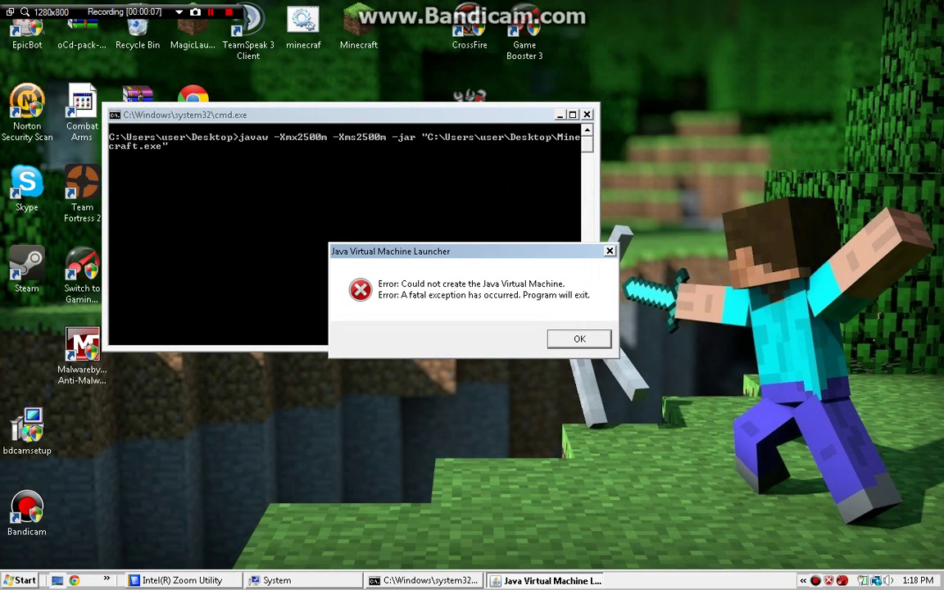
pyautogui.press('Return')
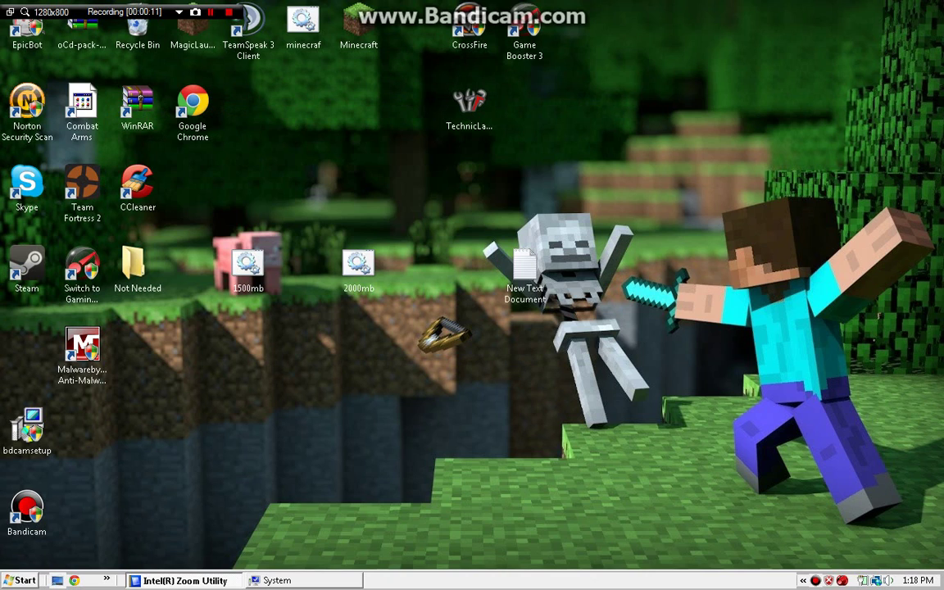
pyautogui.click(21, 580)
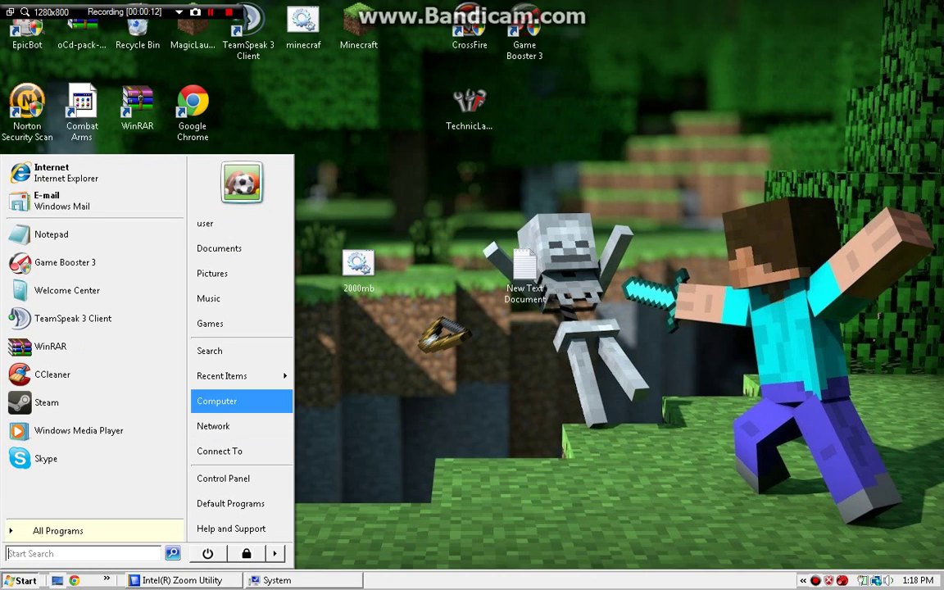
pyautogui.rightClick(270, 402)
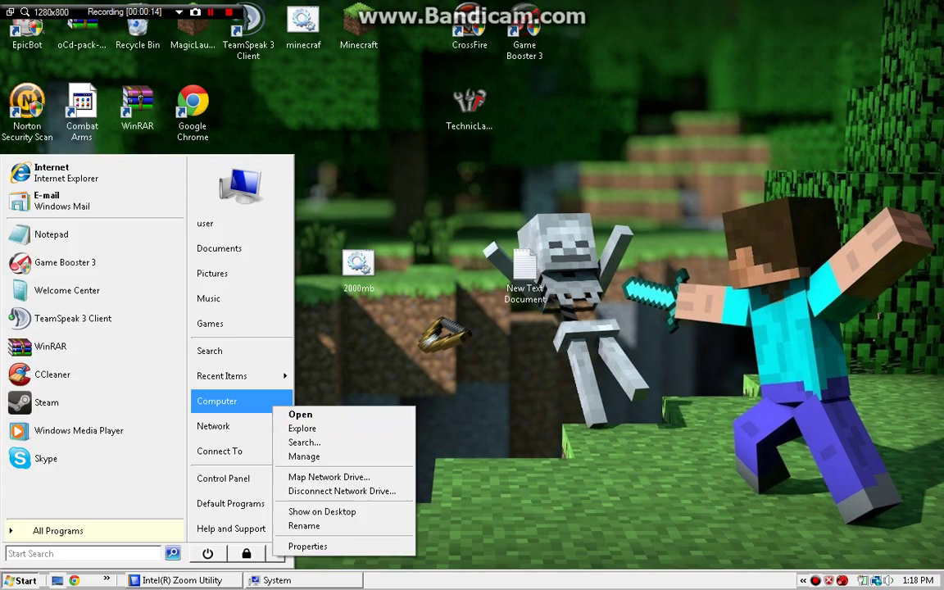
pyautogui.click(20, 580)
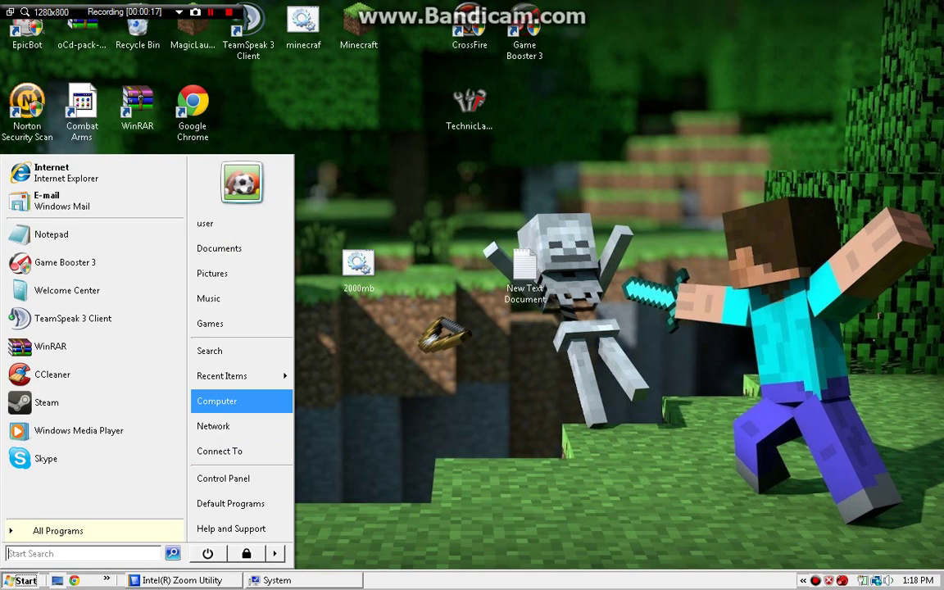
pyautogui.rightClick(243, 401)
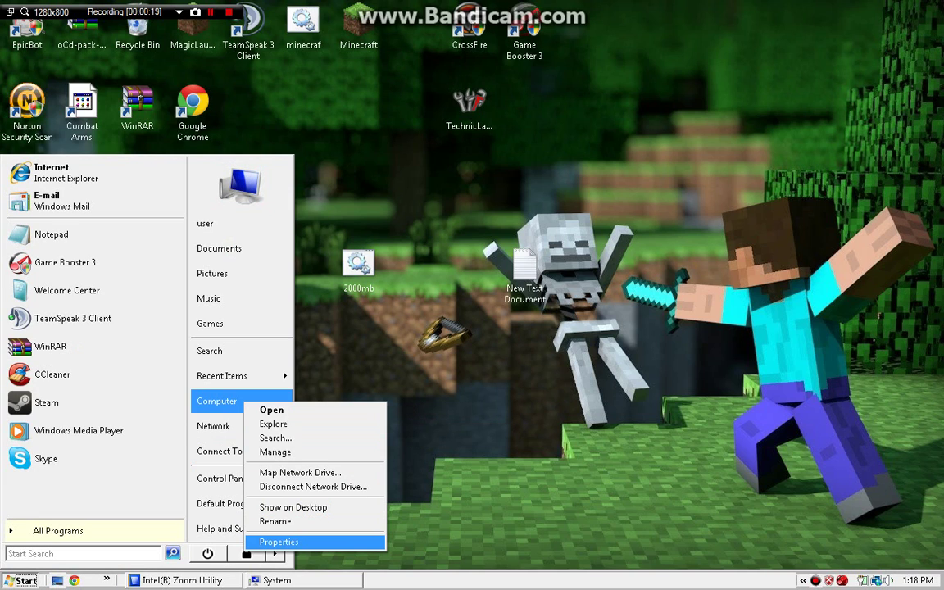
pyautogui.press('Return')
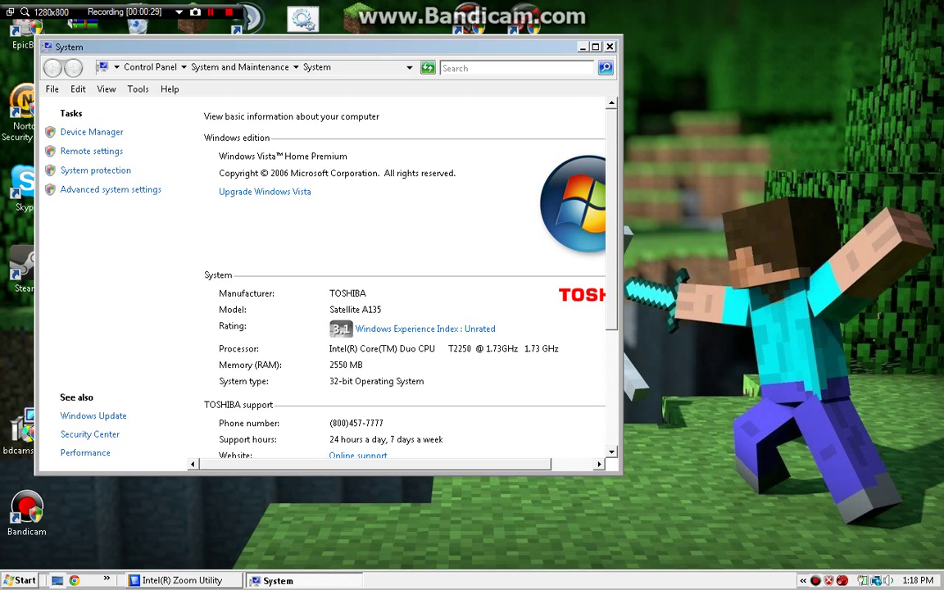
pyautogui.hotkey('alt', 'F4')
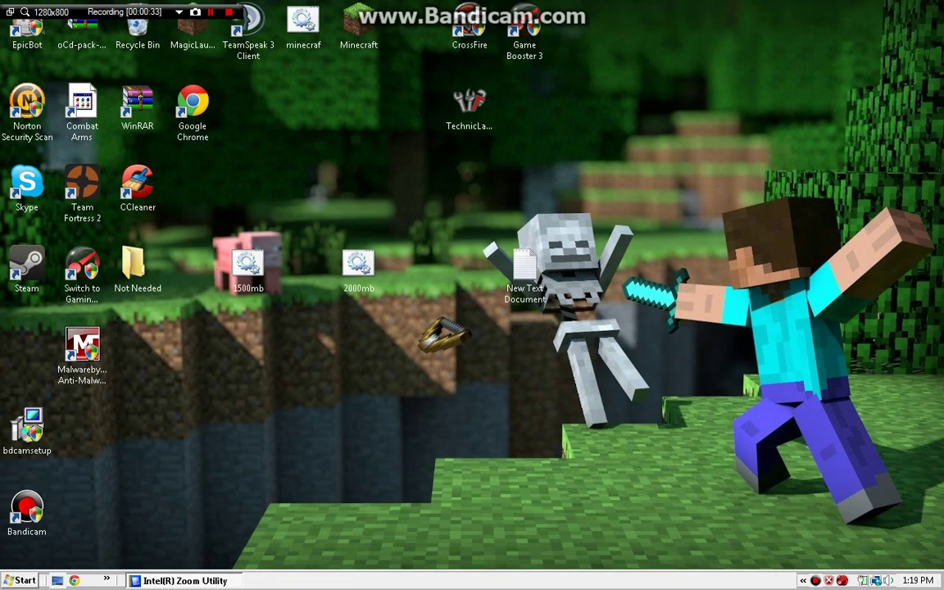
# Run the 2000mb then 1500mb launchers, log in to Minecraft, and pause the game
pyautogui.click(359, 267)
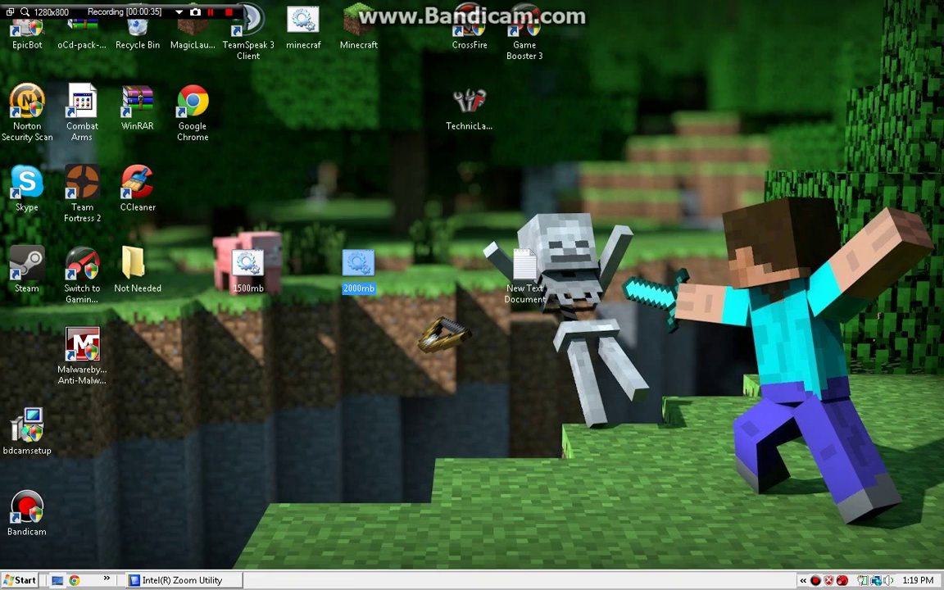
pyautogui.press('Return')
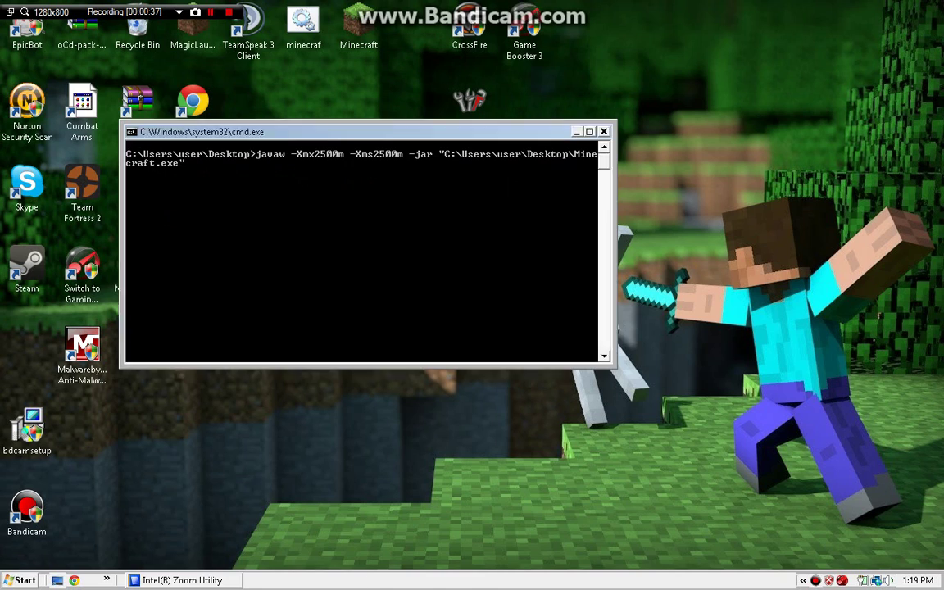
pyautogui.click(580, 339)
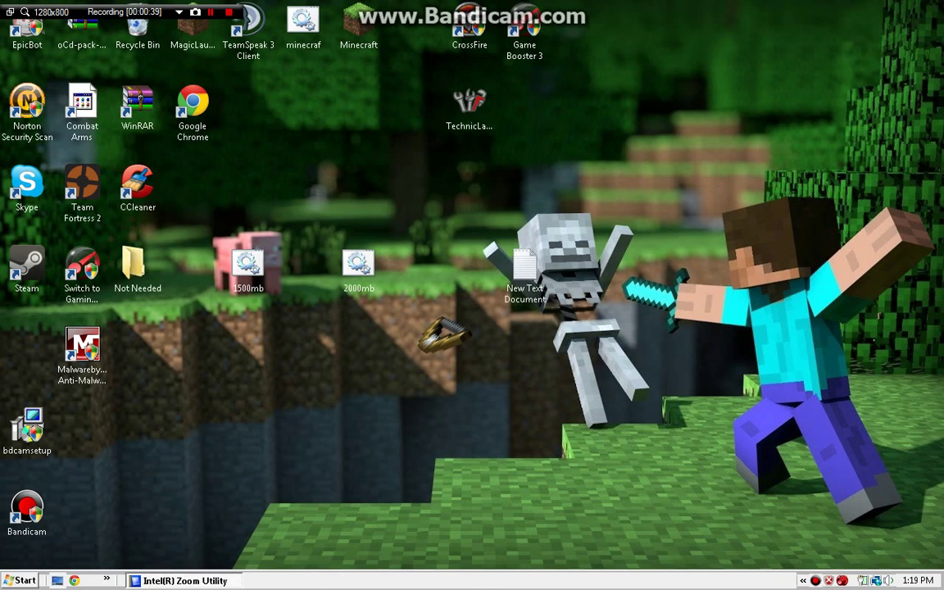
pyautogui.doubleClick(248, 261)
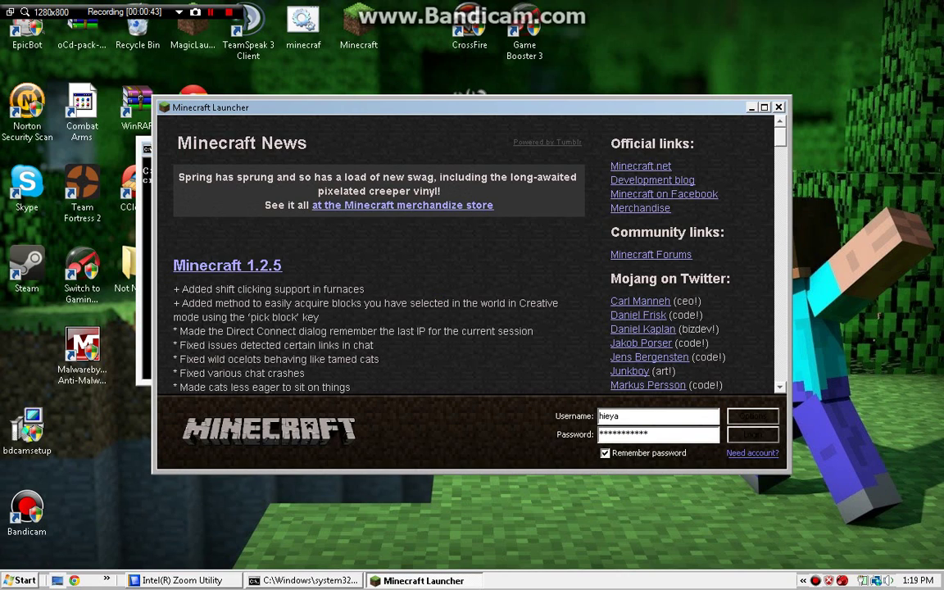
pyautogui.press('Return')
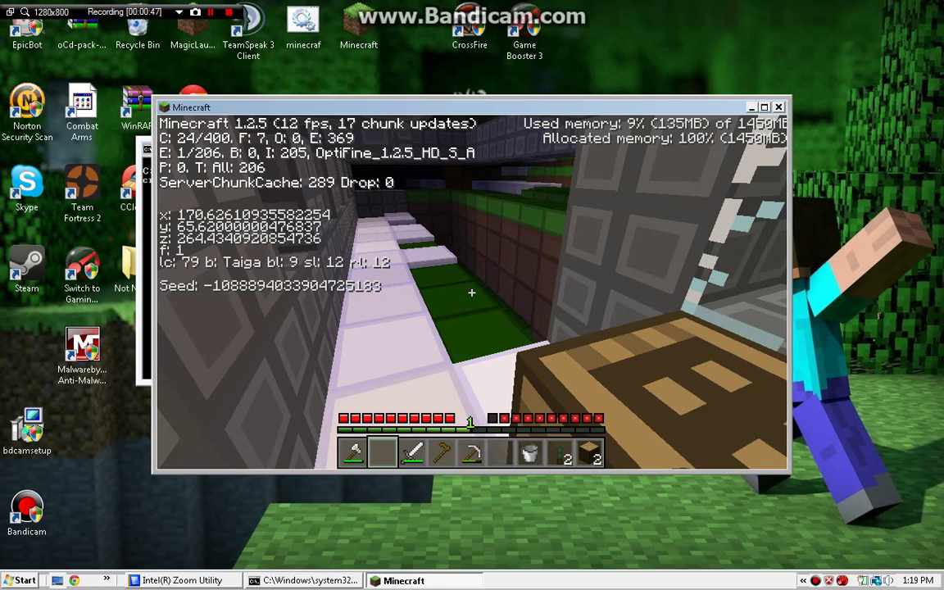
pyautogui.press('Escape')
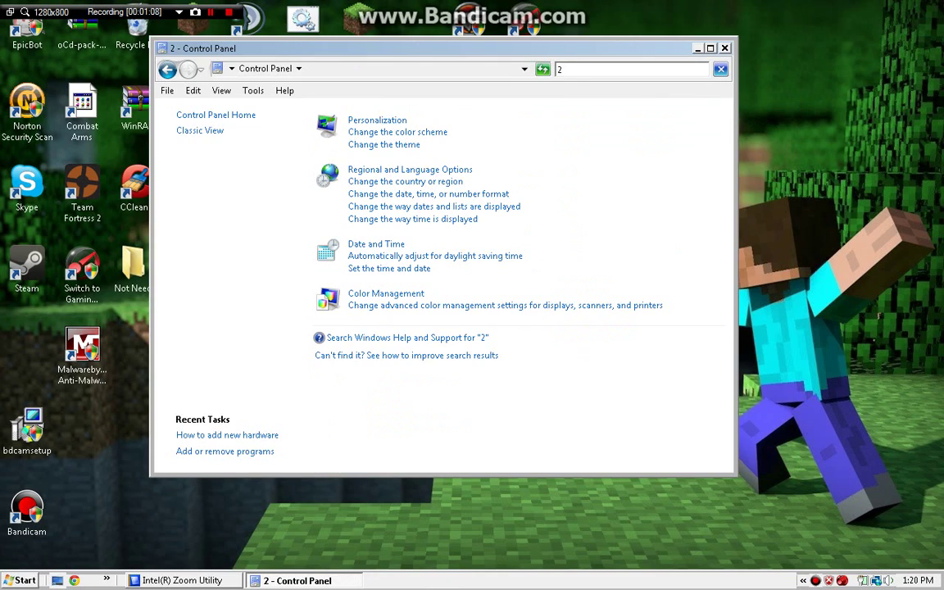
# Clear the search and view the Java tab's runtime settings listing Java 1.7 and 1.6
pyautogui.press('BackSpace')
pyautogui.write('j')
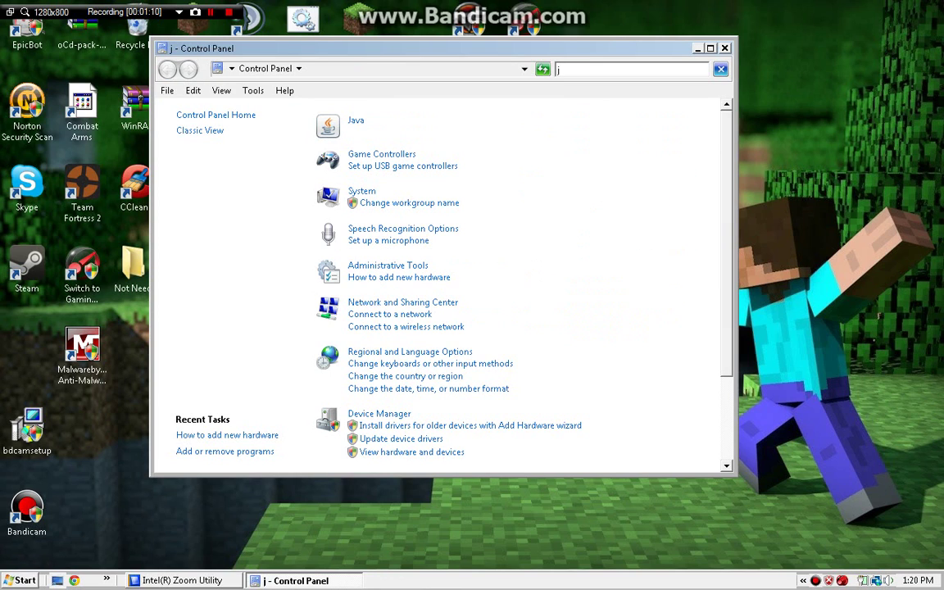
pyautogui.write('ava')
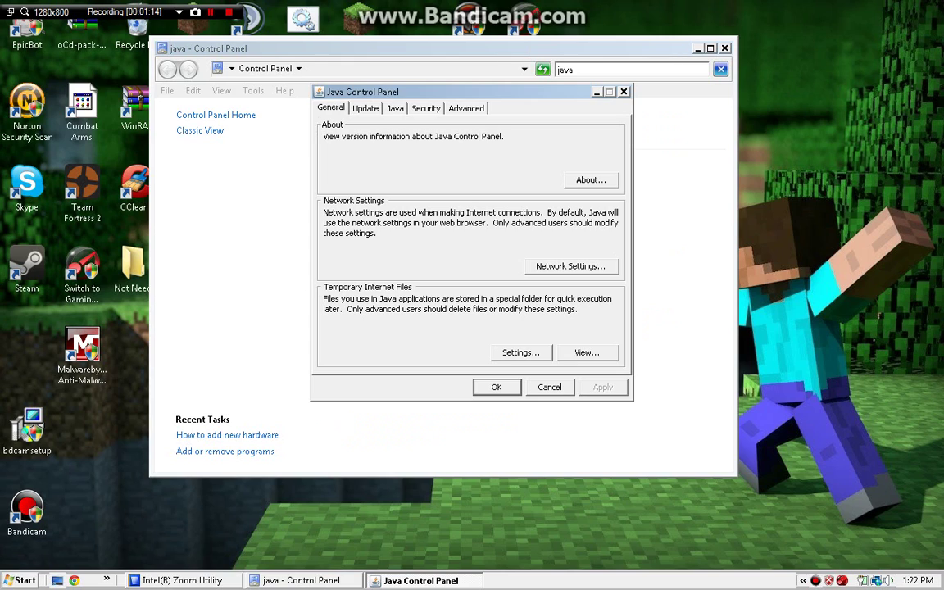
pyautogui.click(395, 109)
pyautogui.click(592, 162)
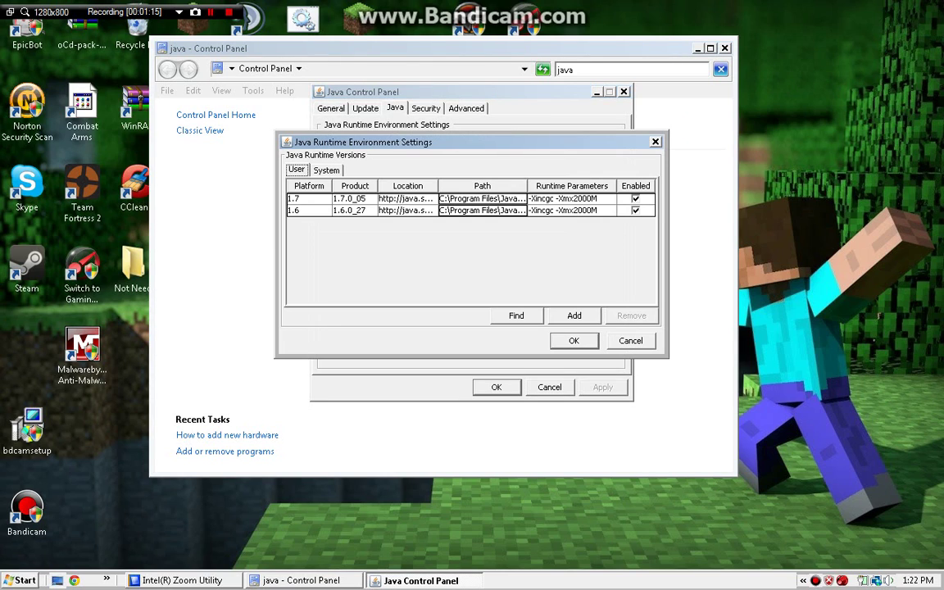